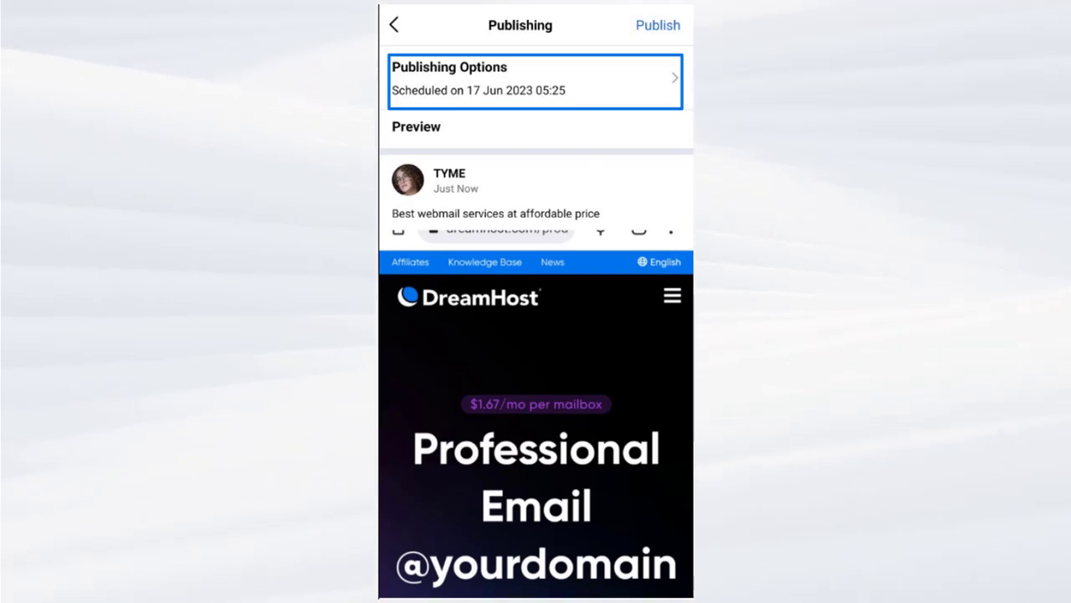
Step: Publish the DreamHost image post so it schedules for 17 Jun 2023, 05:25
left_click(658, 25)
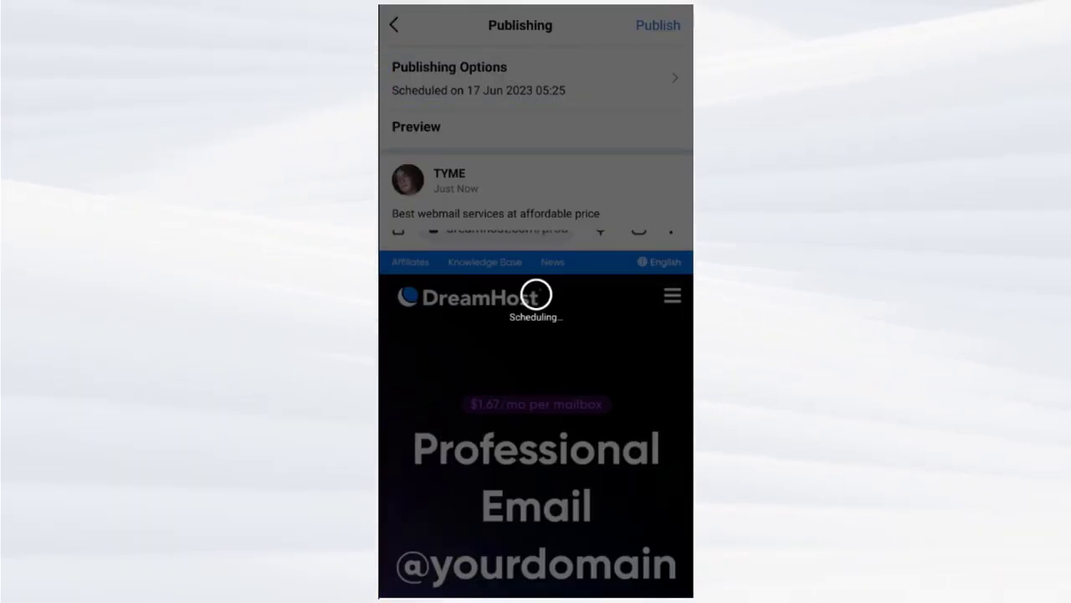